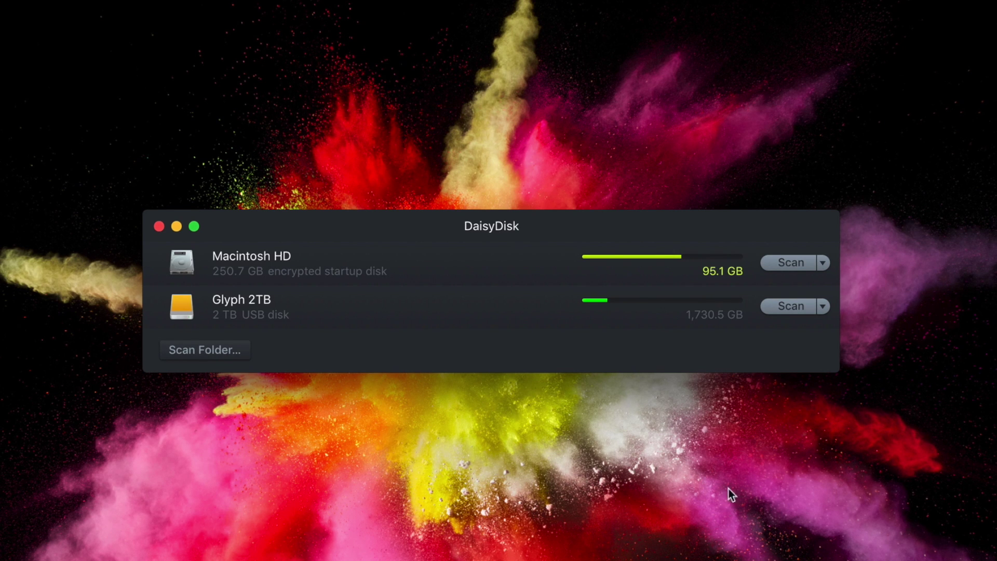
Scan the Macintosh HD disk in DaisyDisk to map its 159 GB of usage.
{"action": "left_click", "coordinate": [789, 265]}
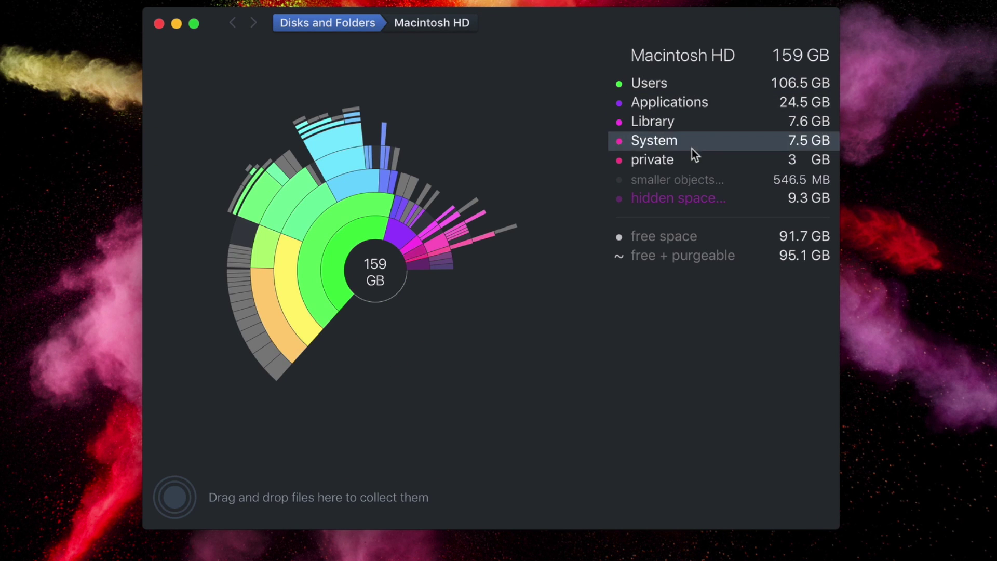
Drill down from Users through the home folder into Pictures.
{"action": "left_click", "coordinate": [691, 81]}
{"action": "left_click", "coordinate": [691, 79]}
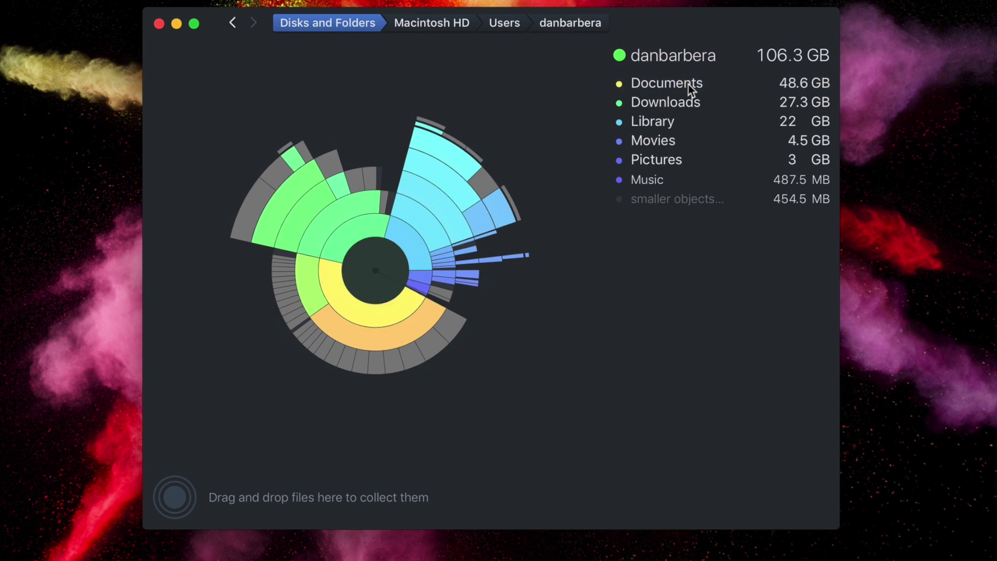
{"action": "left_click", "coordinate": [685, 162]}
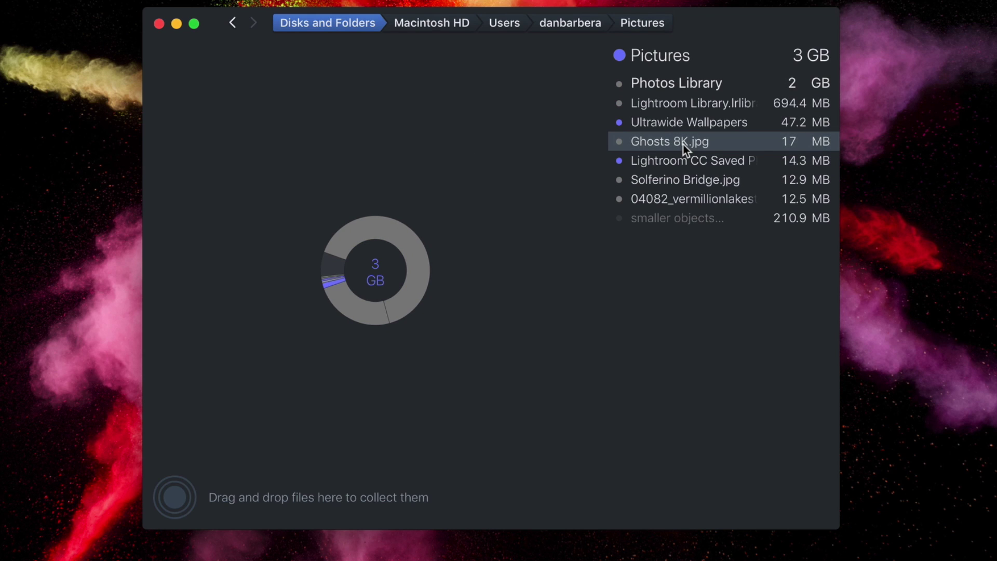
Collect Ghosts 8K.jpg, Solferino Bridge.jpg and the vermillionlakes image, then delete them.
{"action": "left_click_drag", "start_coordinate": [684, 144], "coordinate": [175, 498]}
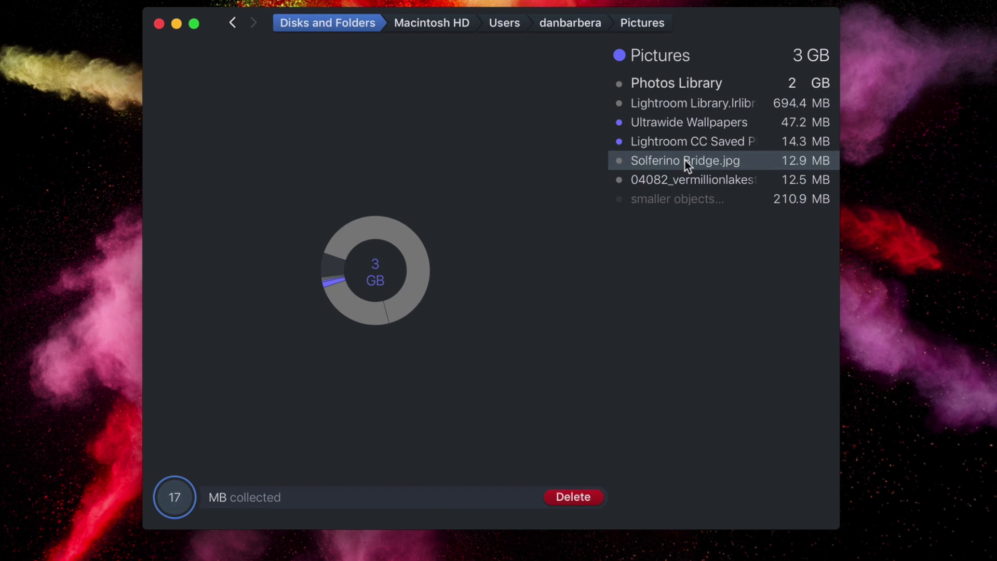
{"action": "left_click_drag", "start_coordinate": [685, 160], "coordinate": [155, 498]}
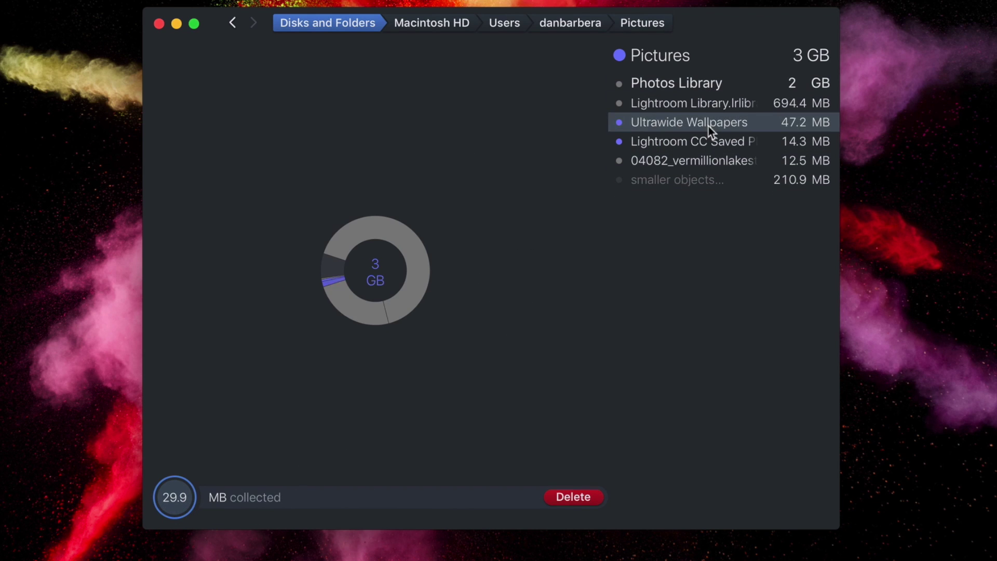
{"action": "left_click_drag", "start_coordinate": [705, 165], "coordinate": [280, 496]}
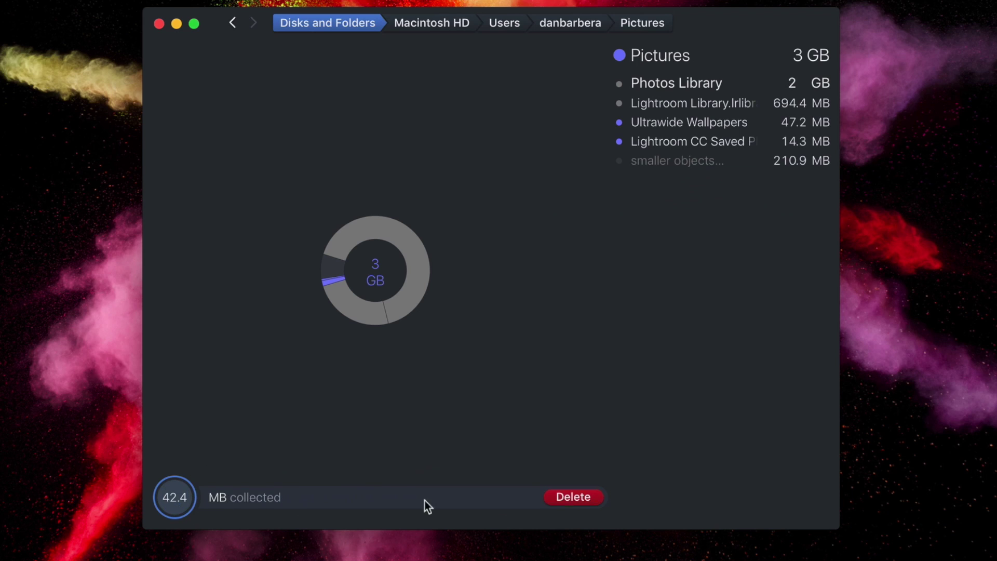
{"action": "left_click", "coordinate": [581, 503]}
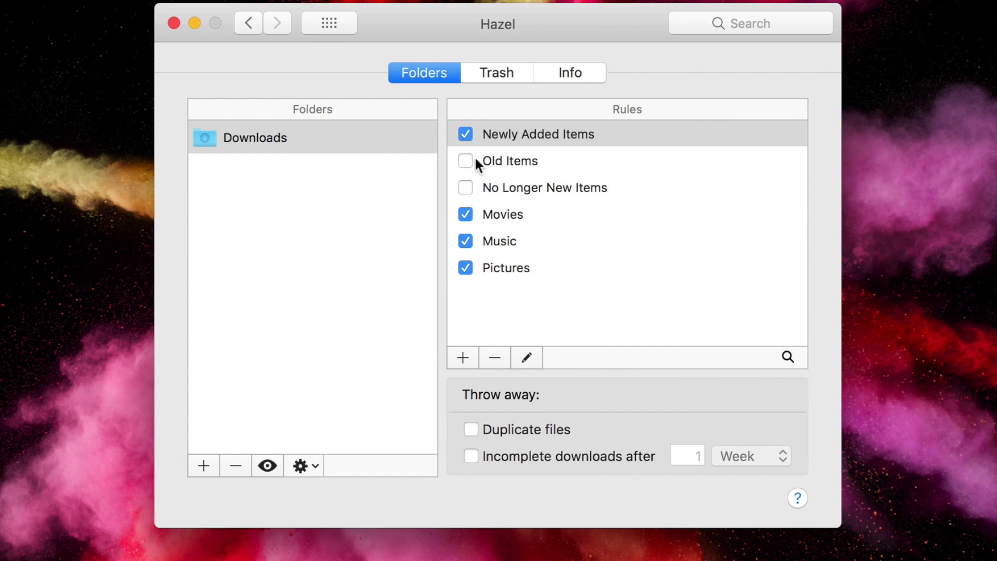
{"action": "left_click", "coordinate": [463, 162]}
{"action": "left_click", "coordinate": [465, 187]}
{"action": "left_click", "coordinate": [464, 161]}
{"action": "left_click", "coordinate": [465, 186]}
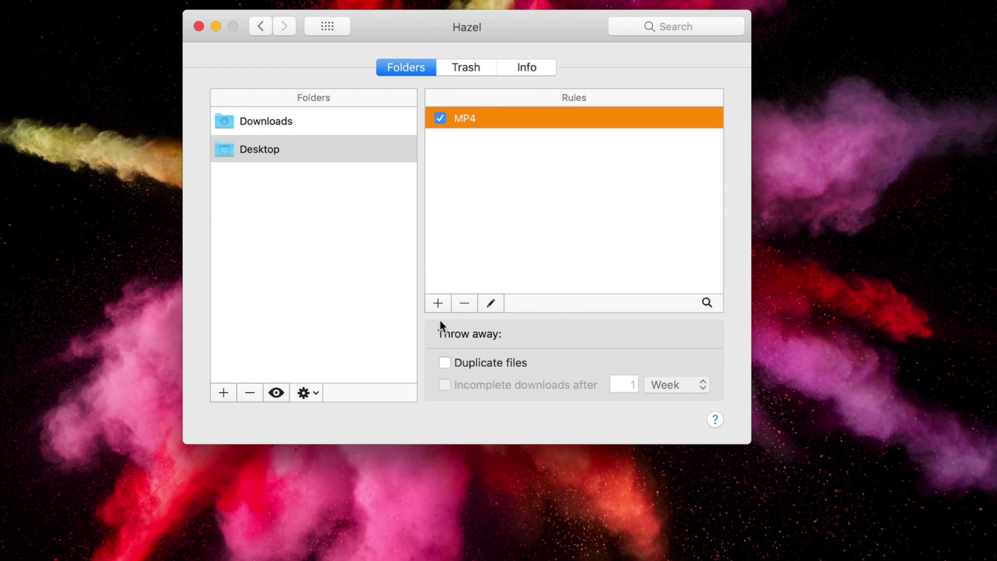
Create a Desktop rule named jpg with the condition Extension is .jpg.
{"action": "left_click", "coordinate": [441, 297]}
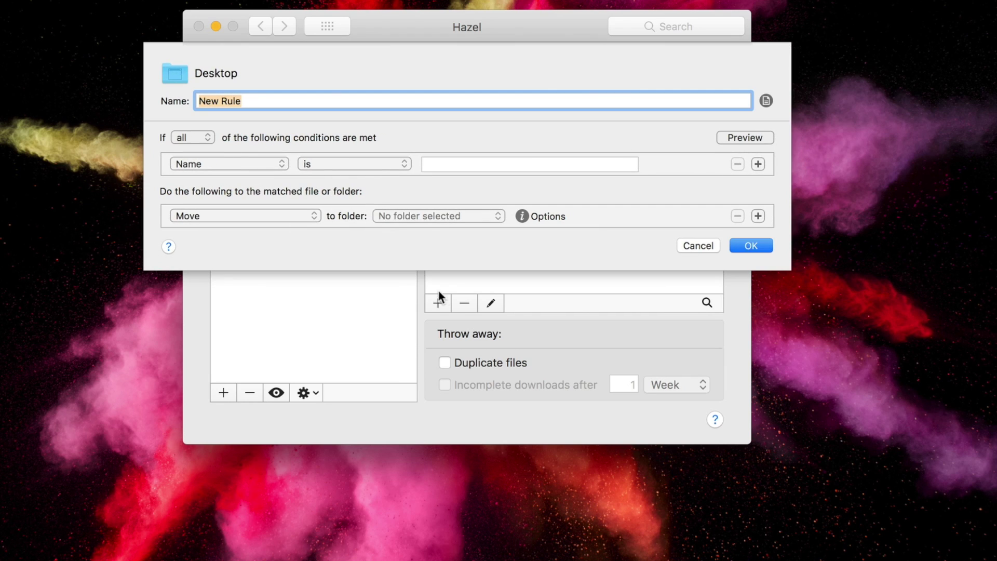
{"action": "type", "text": ".jp"}
{"action": "key", "text": "BackSpace"}
{"action": "key", "text": "BackSpace"}
{"action": "key", "text": "BackSpace"}
{"action": "type", "text": "jpg"}
{"action": "left_click", "coordinate": [439, 165]}
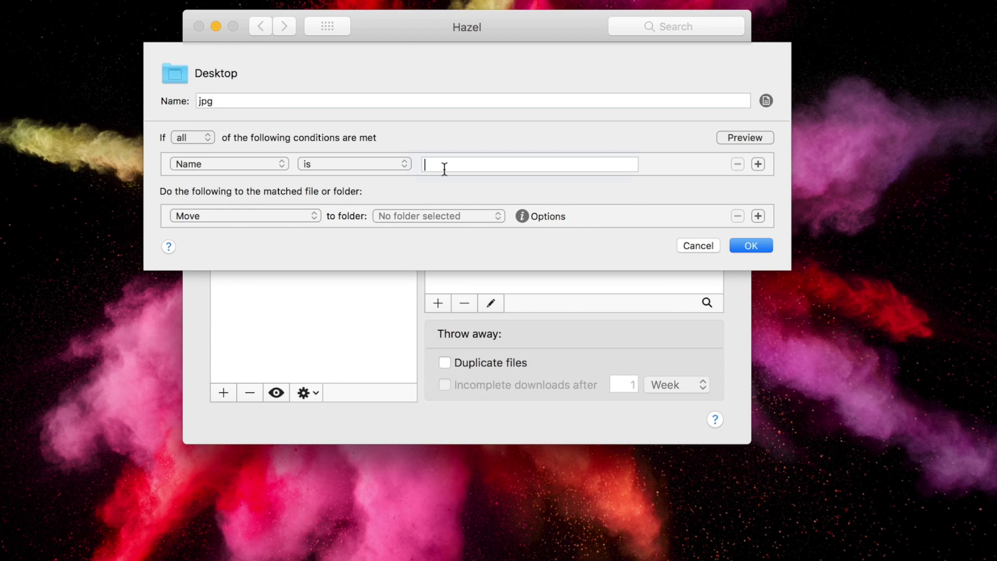
{"action": "type", "text": ".jpg"}
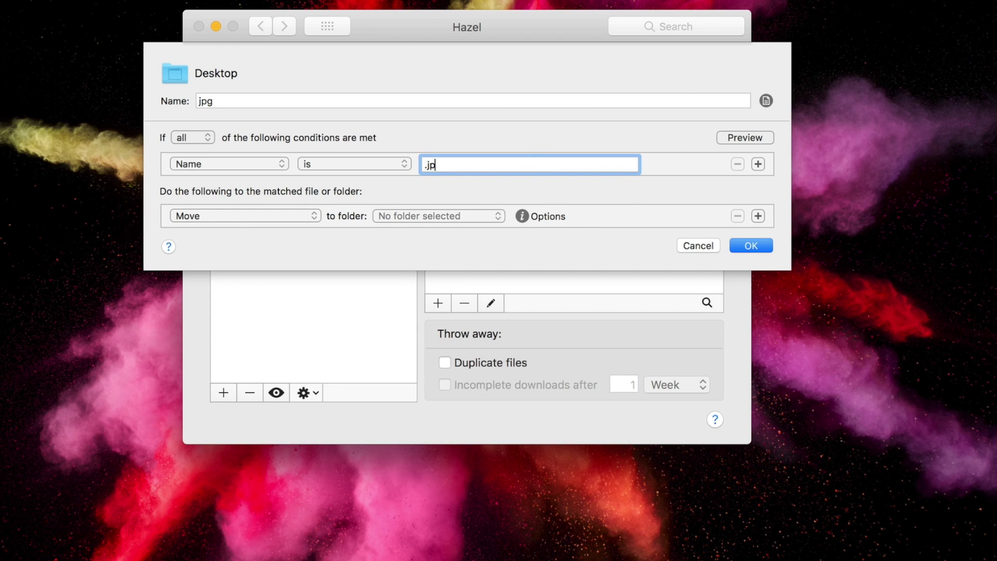
{"action": "left_click", "coordinate": [241, 164]}
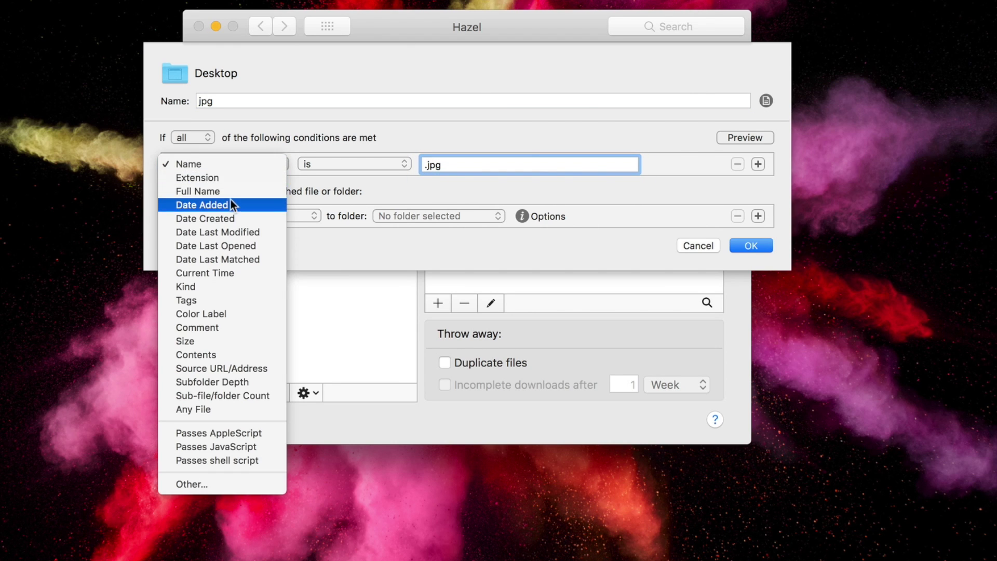
{"action": "left_click", "coordinate": [228, 180]}
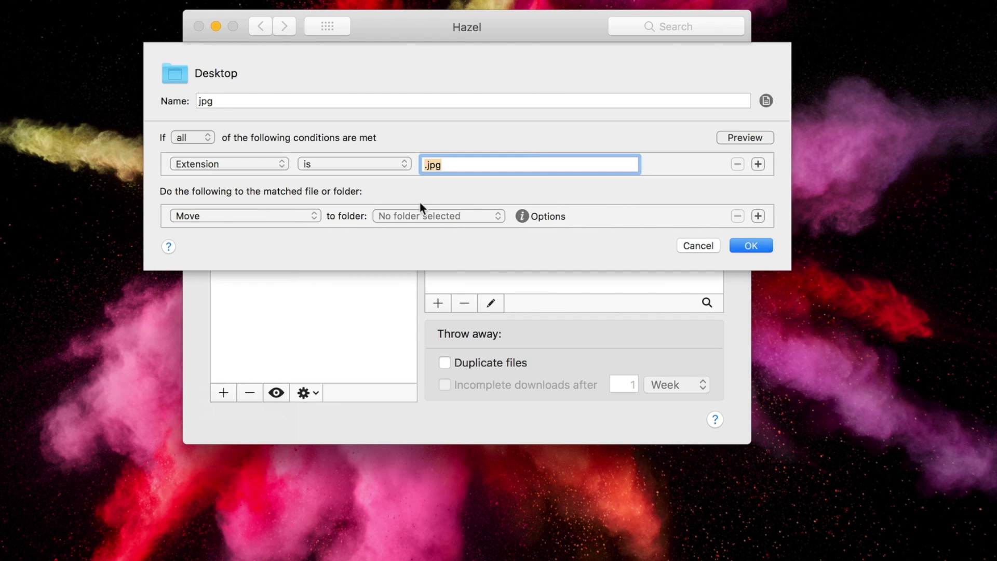
Make the jpg rule move matching files to the Movies folder and save it.
{"action": "left_click", "coordinate": [434, 216]}
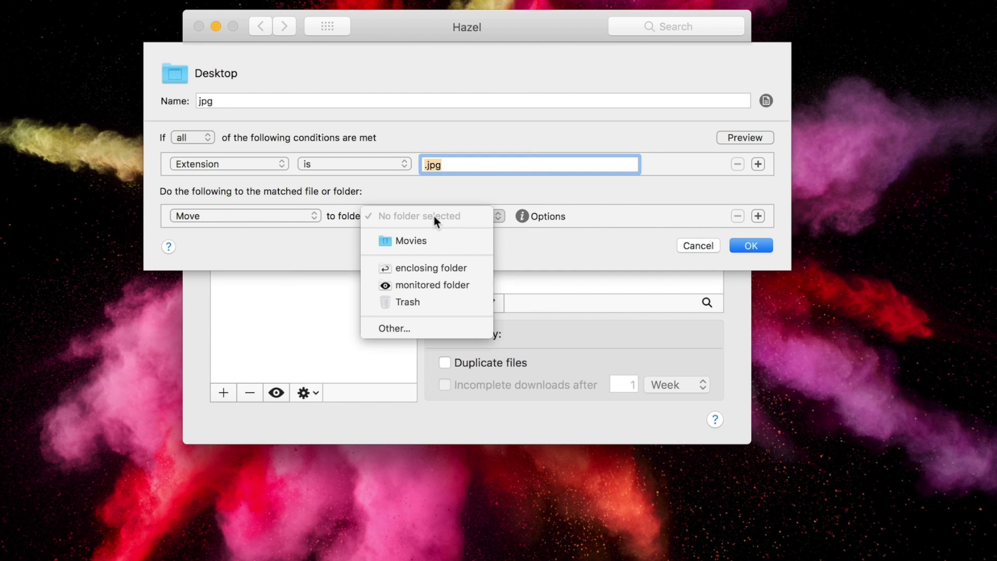
{"action": "left_click", "coordinate": [423, 248]}
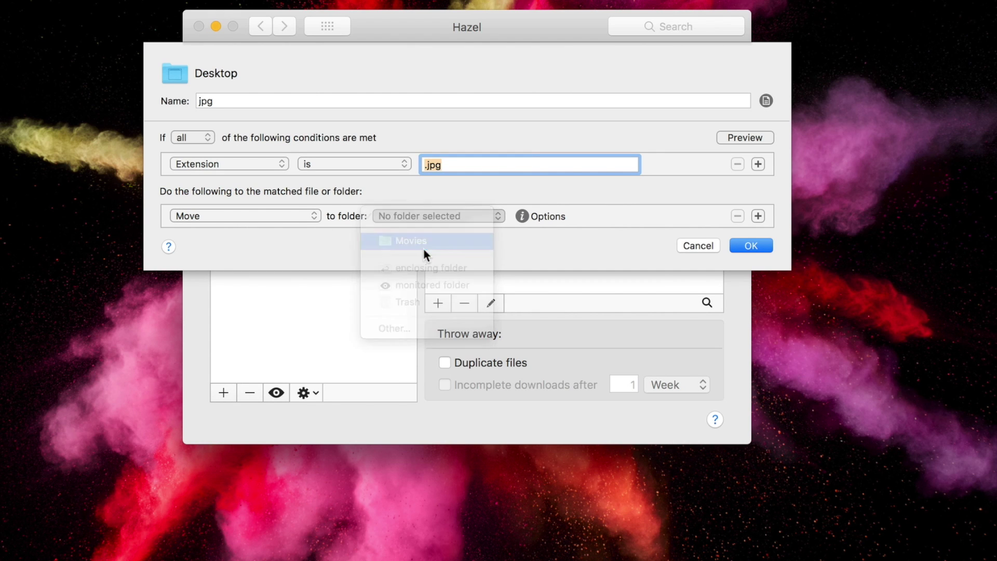
{"action": "left_click", "coordinate": [750, 247]}
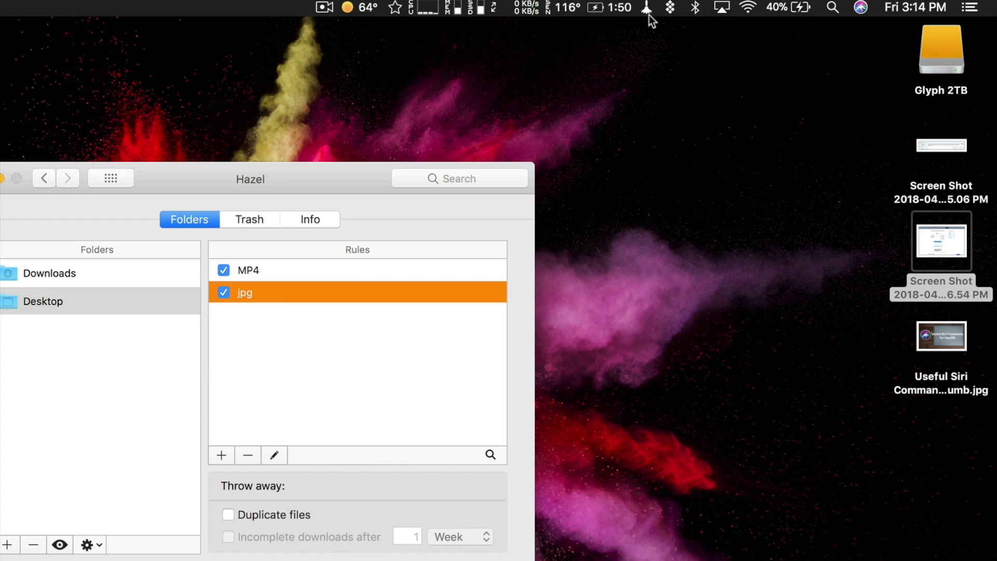
Run Hazel's rules on the Desktop folder, then open the Trash tab's Week time-unit choices.
{"action": "left_click", "coordinate": [648, 8]}
{"action": "mouse_move", "coordinate": [675, 67]}
{"action": "left_click", "coordinate": [877, 90]}
{"action": "left_click", "coordinate": [249, 219]}
{"action": "left_click", "coordinate": [394, 265]}
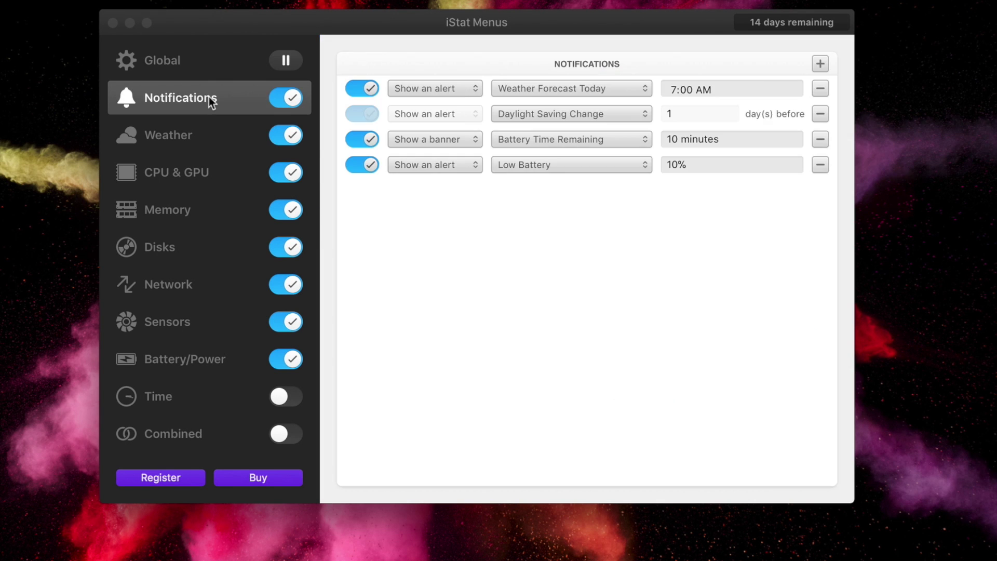
Step through the Weather, CPU & GPU and Memory settings to reach Sensors.
{"action": "left_click", "coordinate": [200, 136]}
{"action": "left_click", "coordinate": [194, 174]}
{"action": "left_click", "coordinate": [194, 210]}
{"action": "left_click", "coordinate": [194, 248]}
{"action": "left_click", "coordinate": [208, 322]}
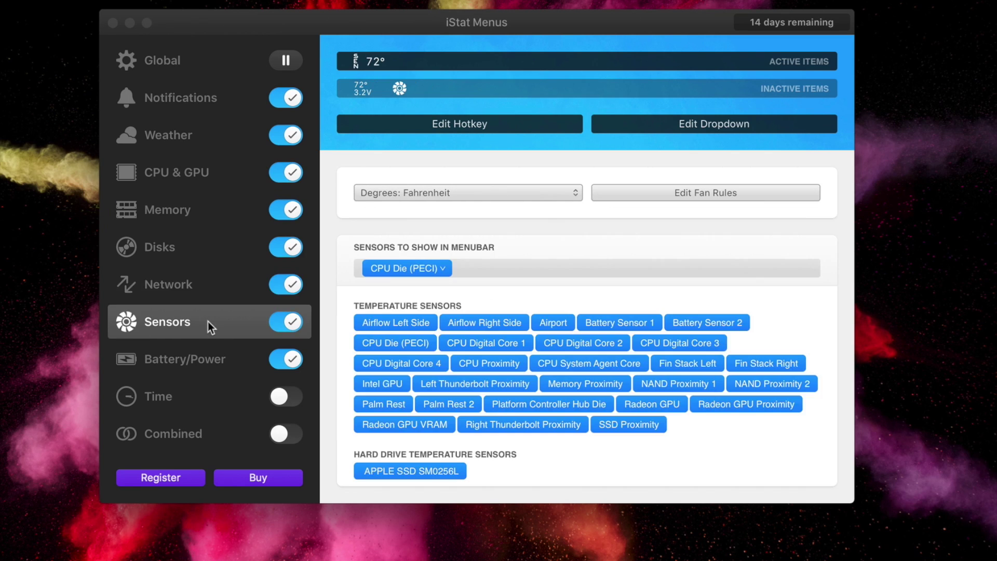
{"action": "mouse_move", "coordinate": [415, 329]}
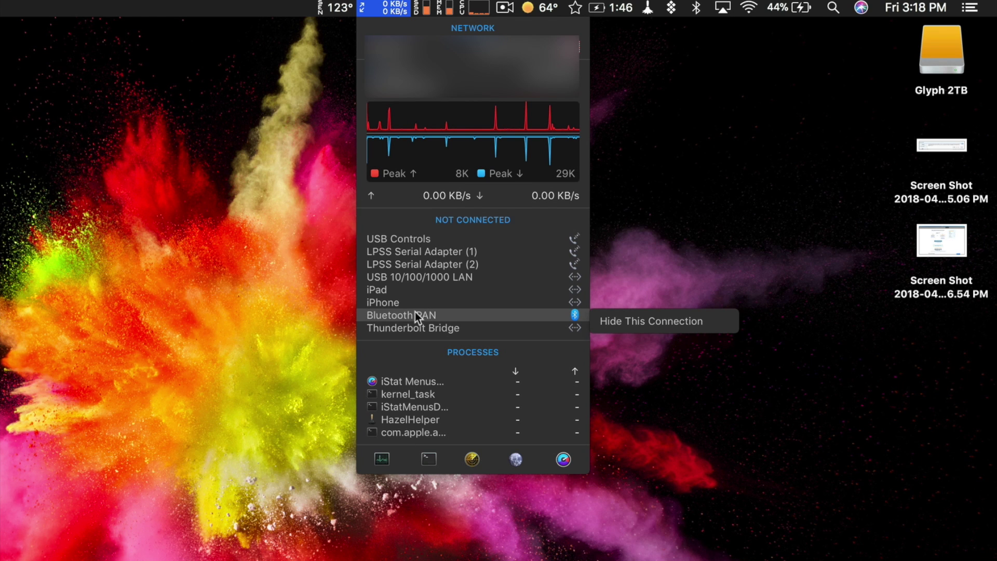
Show the Network, Disks and Memory menu-bar panels, then the weather item's hourly and weekly forecast.
{"action": "mouse_move", "coordinate": [415, 300]}
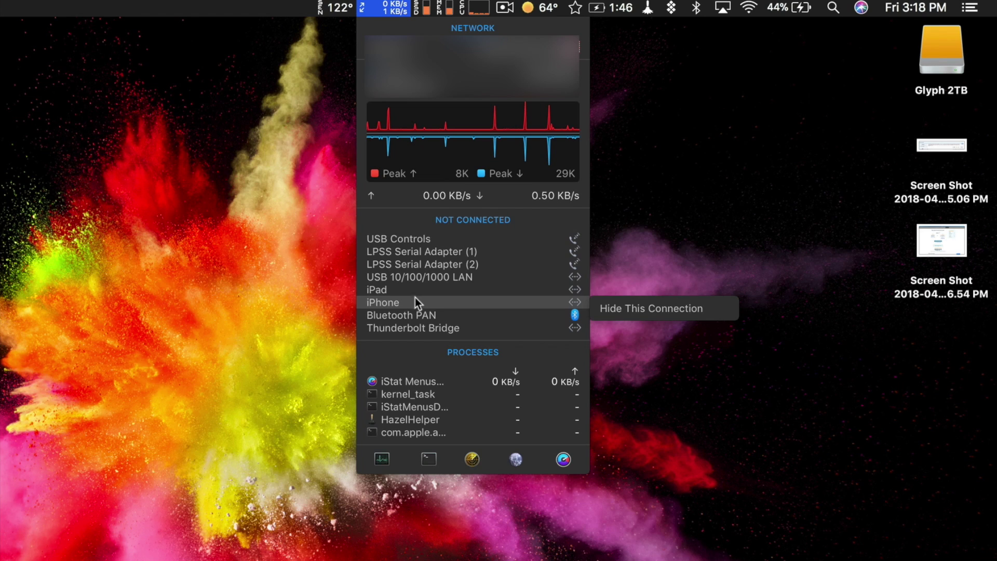
{"action": "mouse_move", "coordinate": [415, 281]}
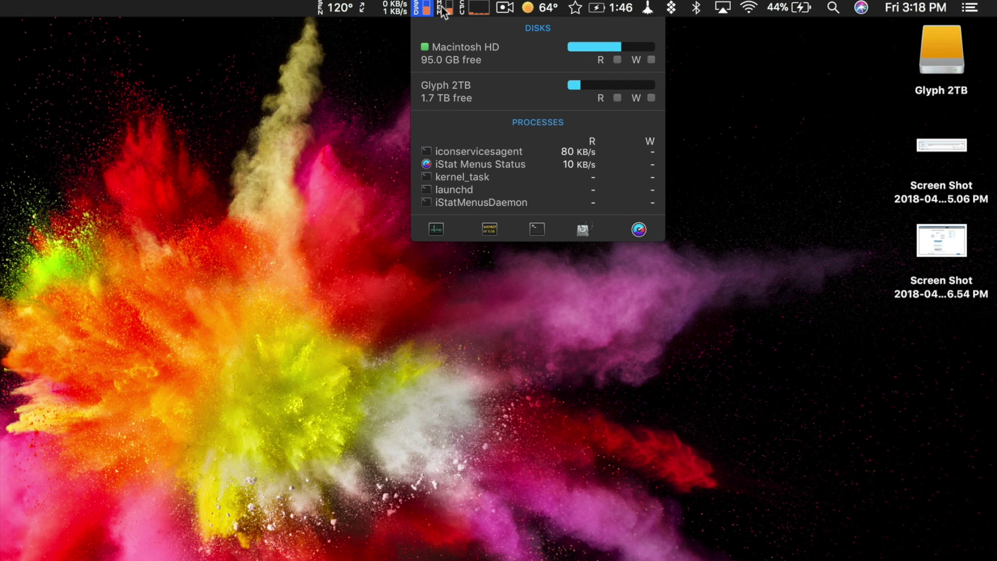
{"action": "mouse_move", "coordinate": [444, 12]}
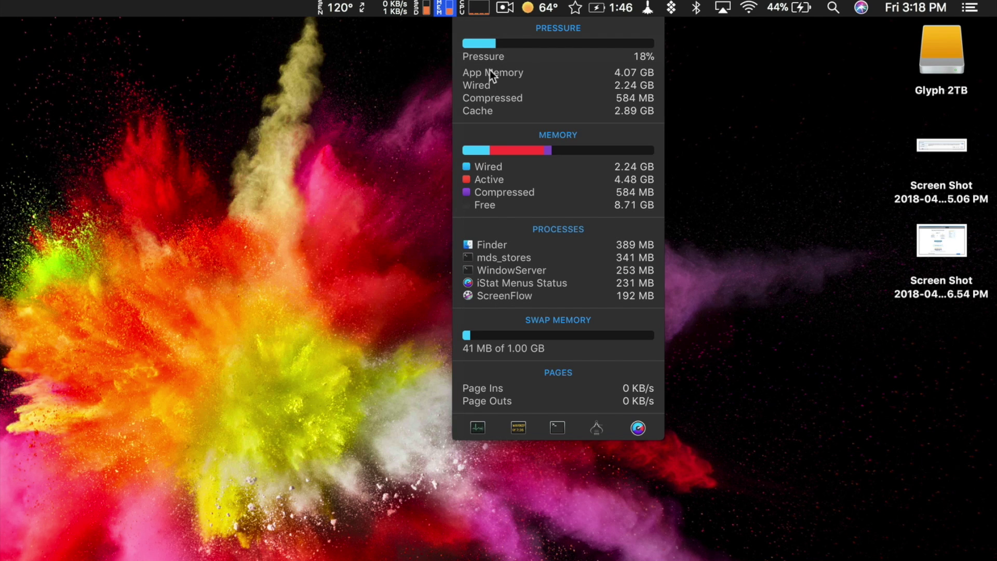
{"action": "mouse_move", "coordinate": [528, 12]}
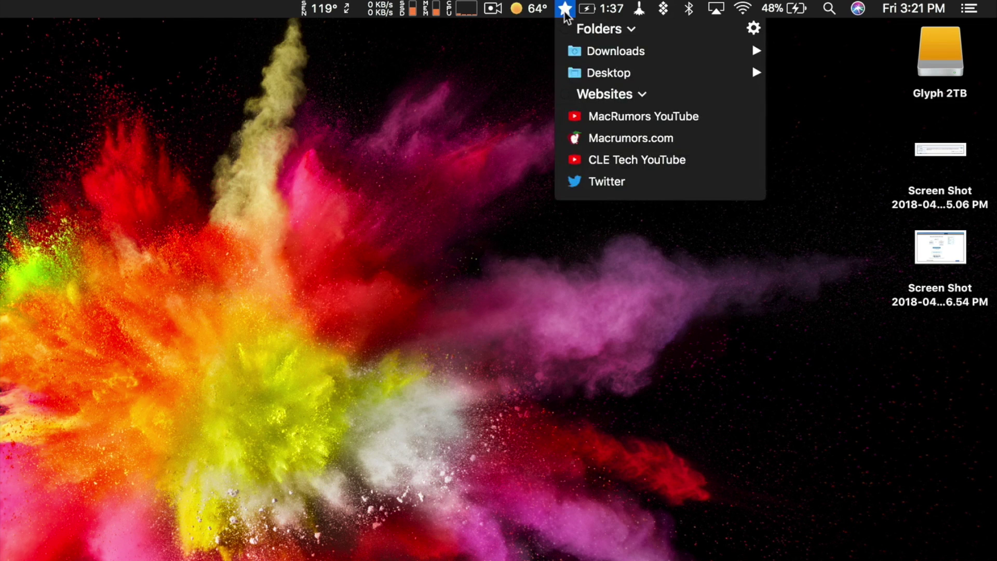
Open the gear settings options from Shortcut Bar's star menu.
{"action": "left_click", "coordinate": [752, 28]}
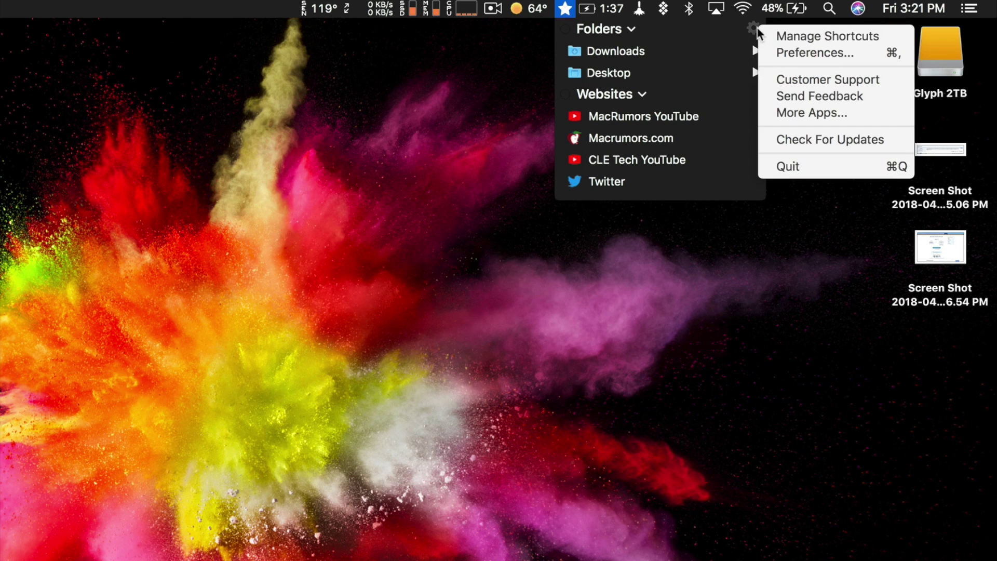
In Manage Shortcuts, alternate between the Folders and Websites groups, finishing on Folders.
{"action": "left_click", "coordinate": [787, 34]}
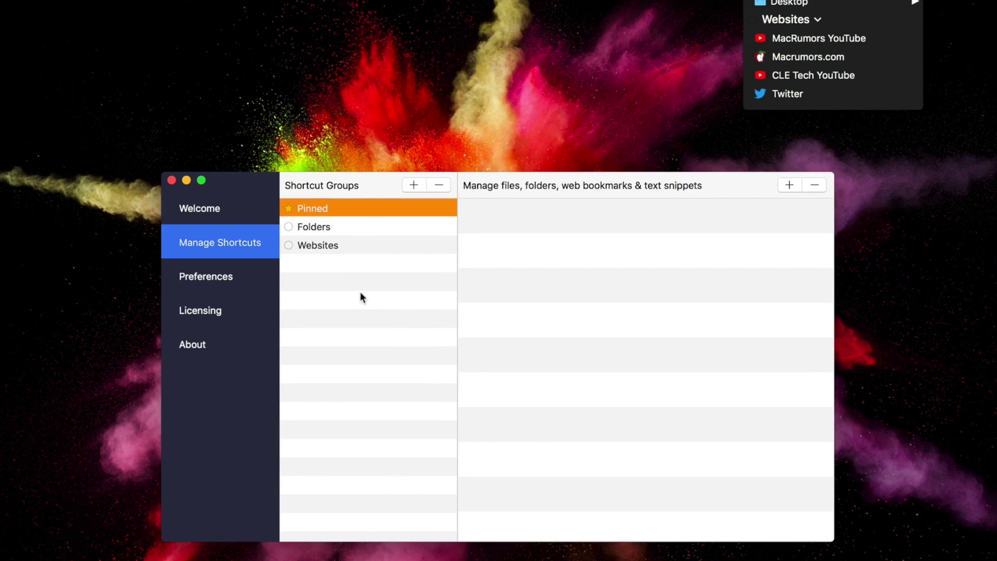
{"action": "left_click", "coordinate": [361, 227]}
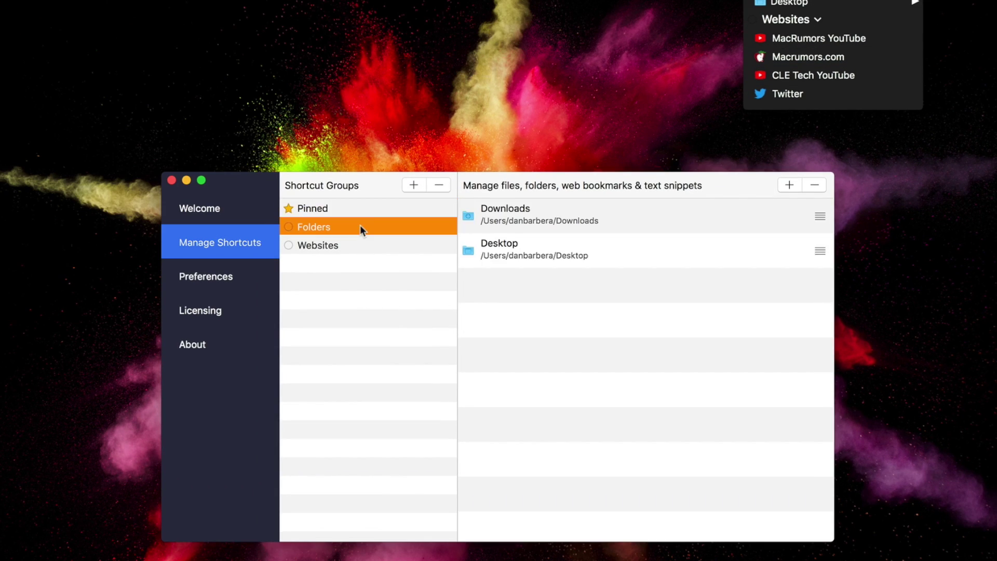
{"action": "left_click", "coordinate": [361, 243]}
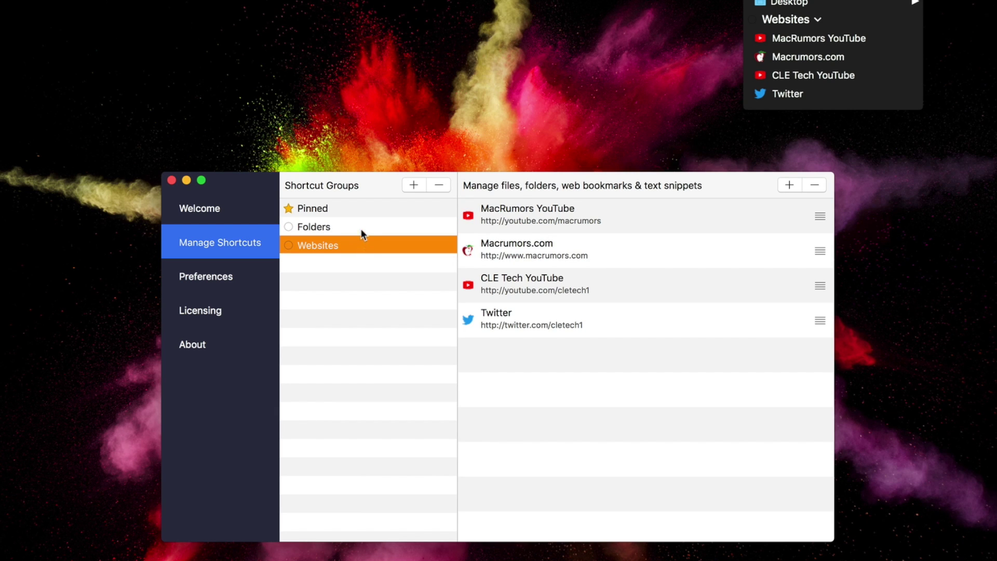
{"action": "left_click", "coordinate": [360, 230]}
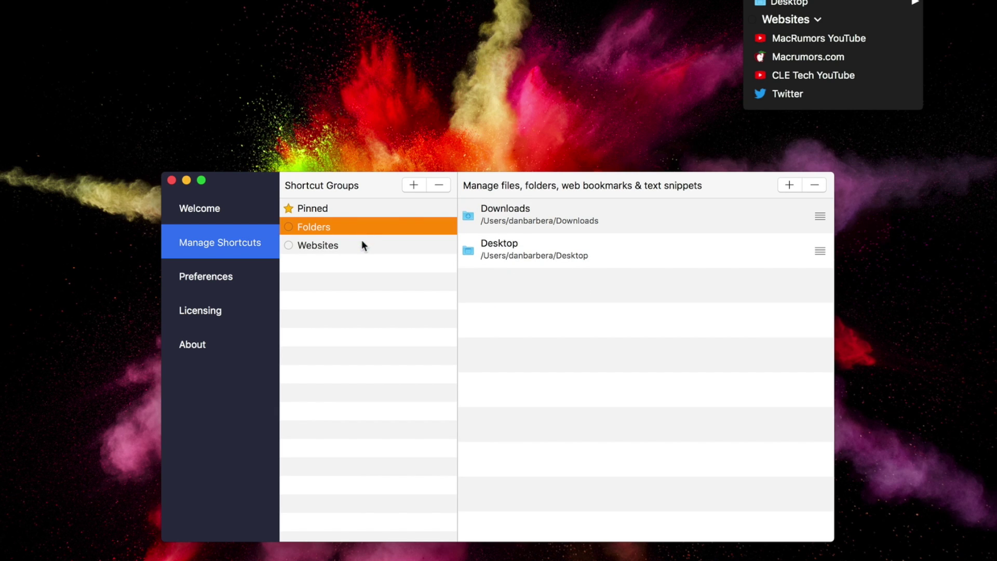
{"action": "left_click", "coordinate": [362, 244]}
{"action": "left_click", "coordinate": [360, 229]}
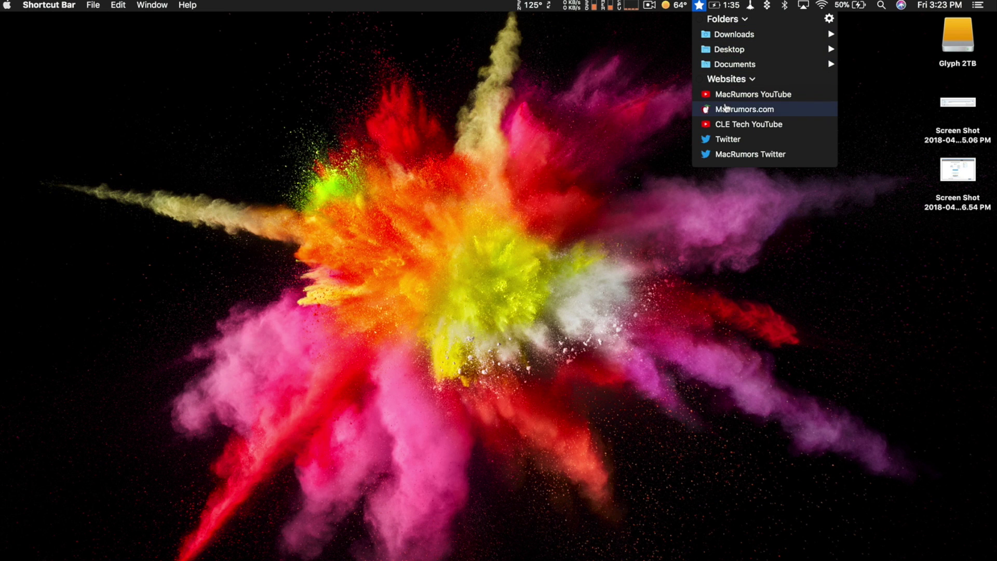
Open the MacRumors YouTube bookmark in Safari and bring the bookmark list back up.
{"action": "left_click", "coordinate": [726, 95]}
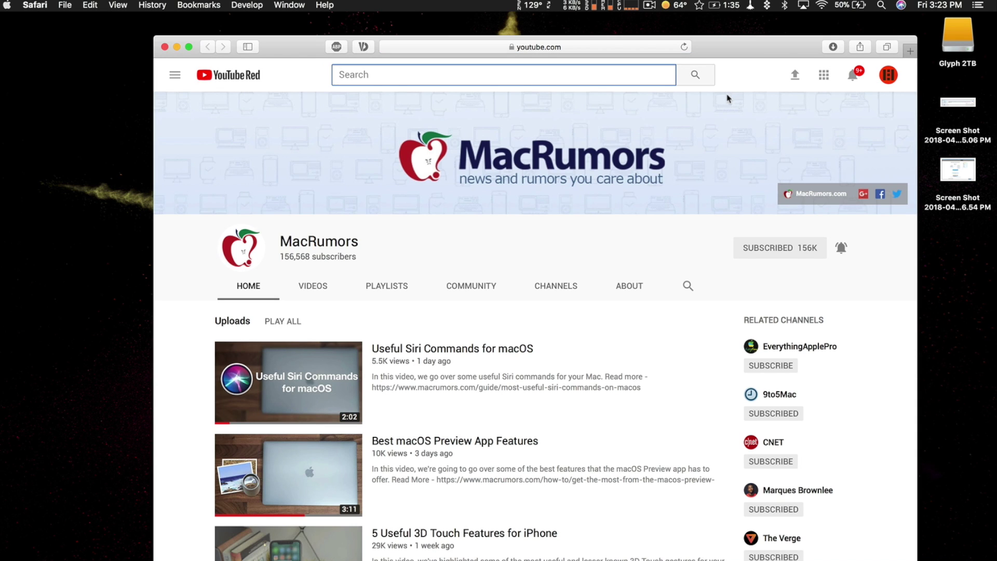
{"action": "left_click", "coordinate": [699, 5]}
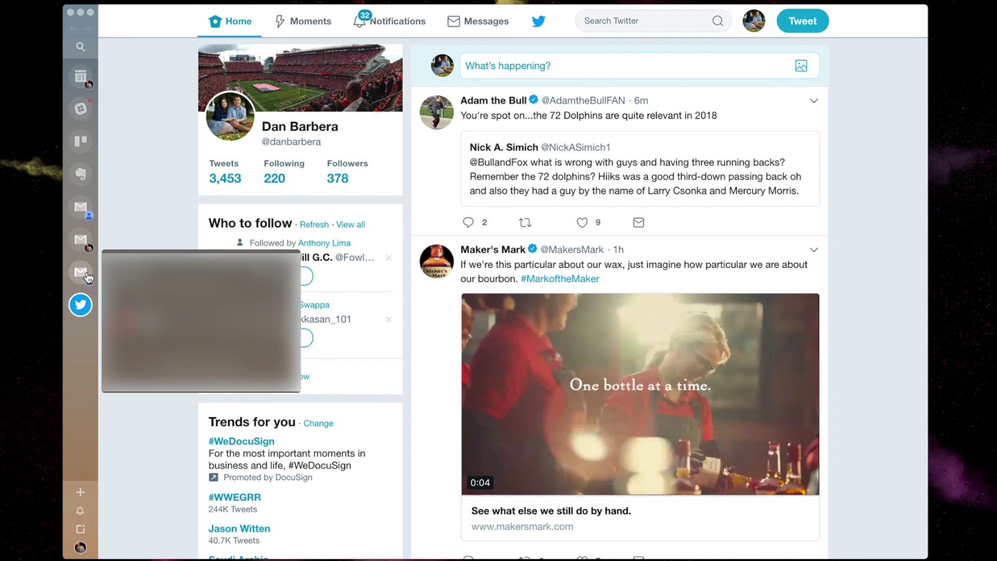
Switch Station from Twitter to the Gmail inbox.
{"action": "left_click", "coordinate": [86, 247]}
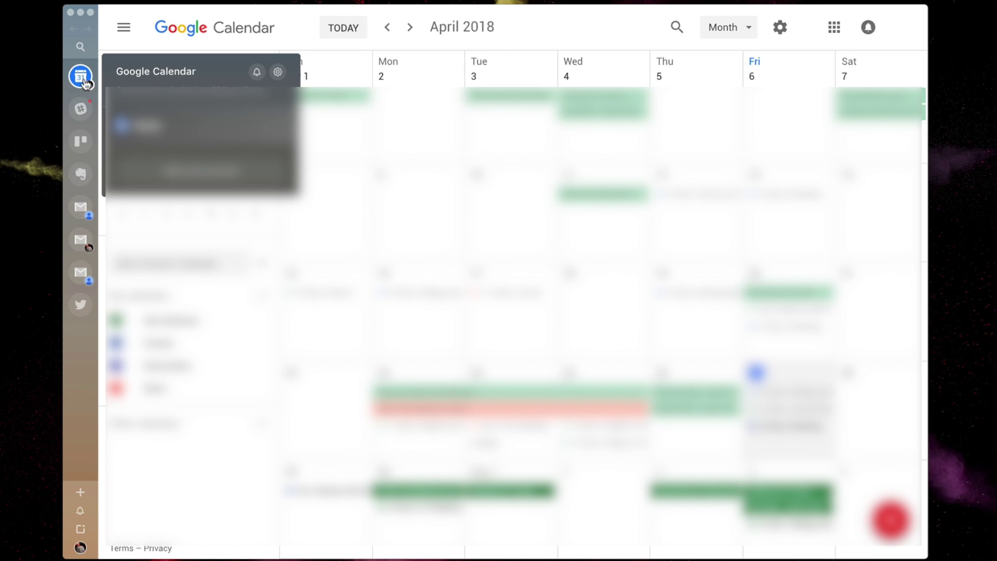
Reload the Gmail inbox in Station, showing six messages including a new Displate one.
{"action": "mouse_move", "coordinate": [82, 115]}
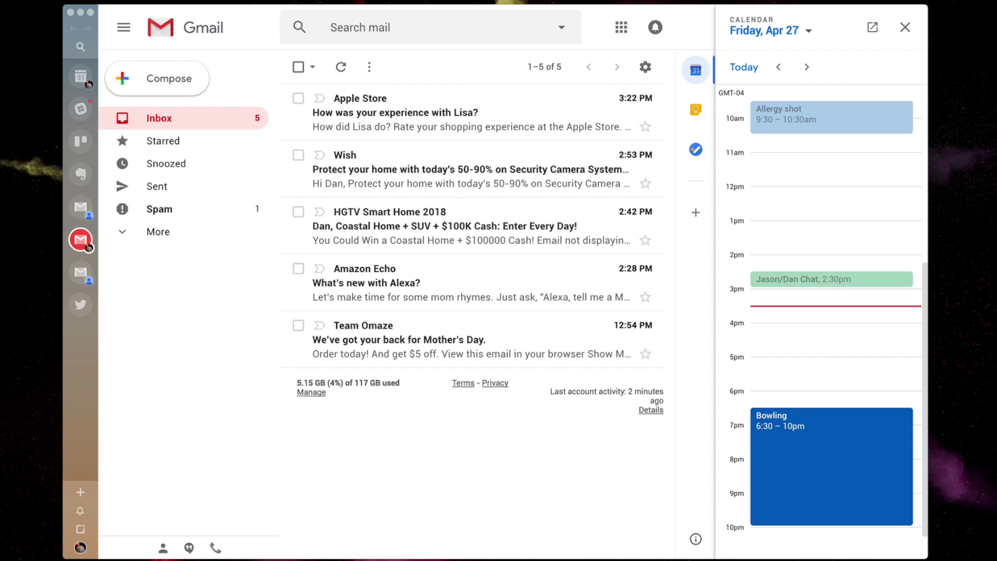
{"action": "key", "text": "super+r"}
Jump to Evernote by searching 'ever' in Station's quick app switcher.
{"action": "key", "text": "super+f"}
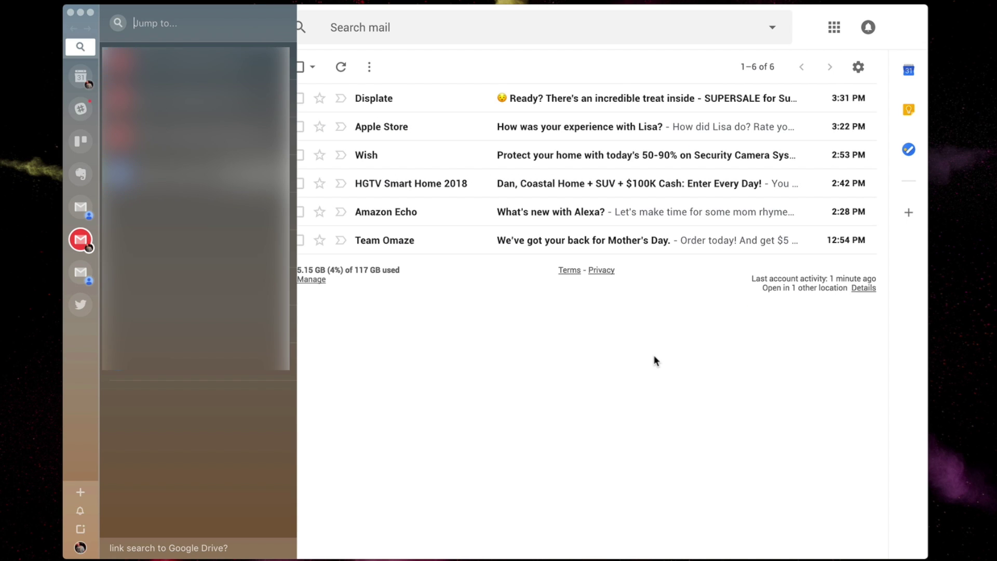
{"action": "type", "text": "ever"}
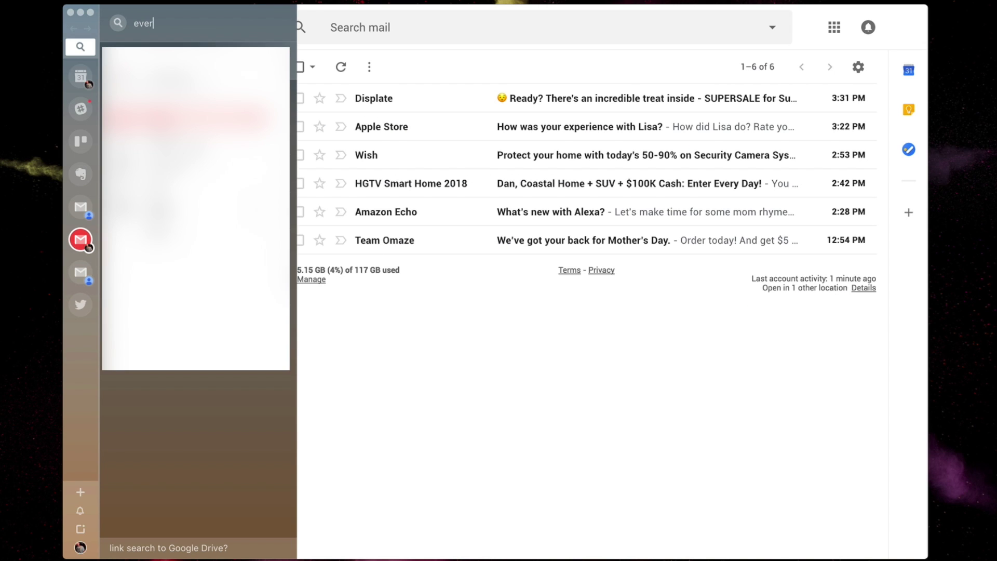
{"action": "key", "text": "Return"}
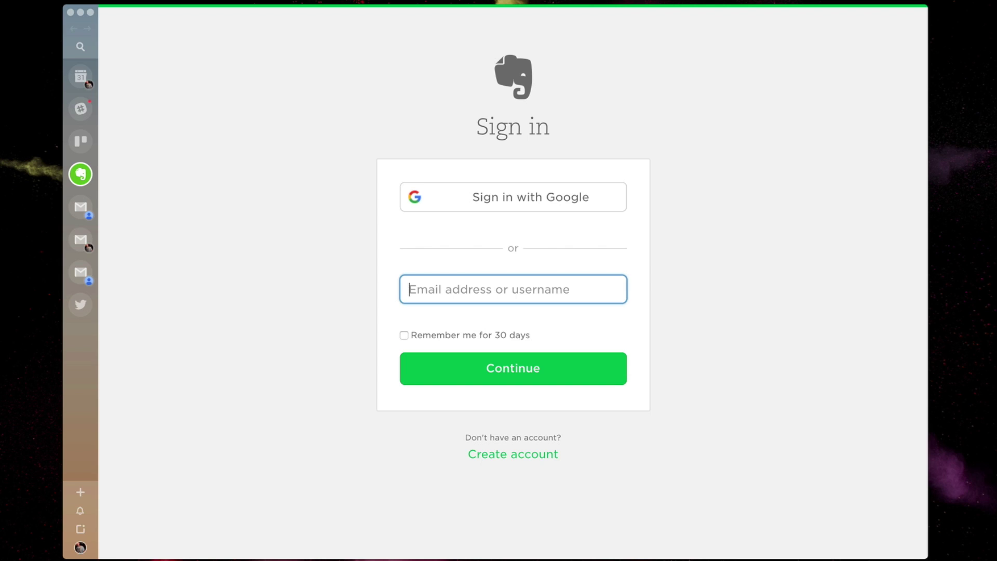
{"action": "key", "text": "super+space"}
{"action": "key", "text": "Escape"}
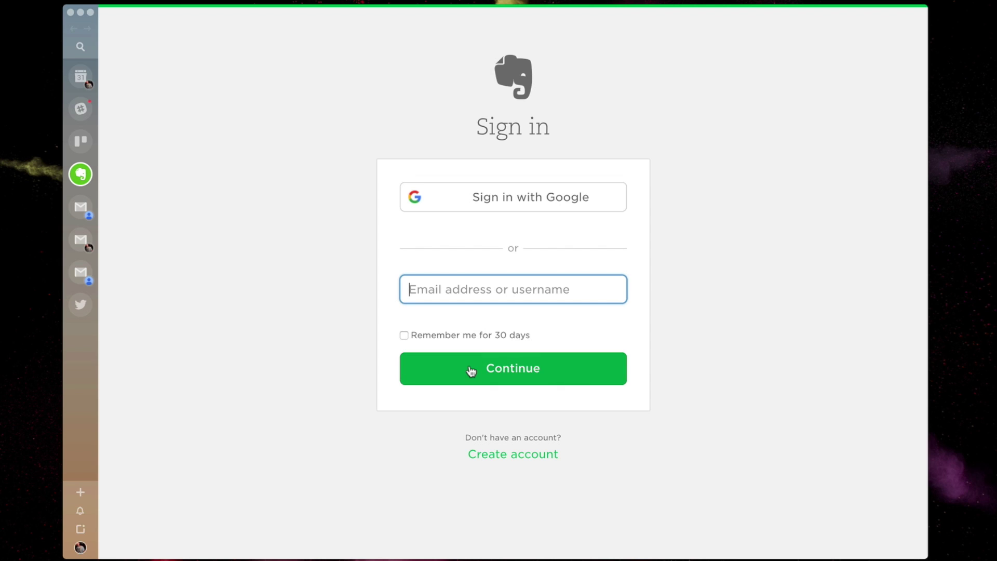
Return to the Gmail inbox by searching 'gmail' in the app switcher.
{"action": "key", "text": "ctrl+space"}
{"action": "type", "text": "gmail"}
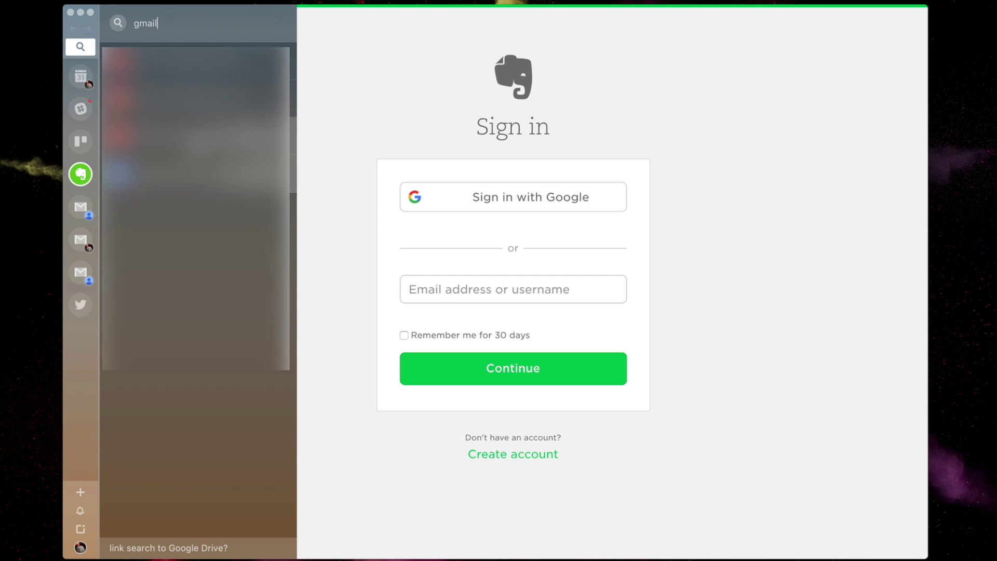
{"action": "key", "text": "Return"}
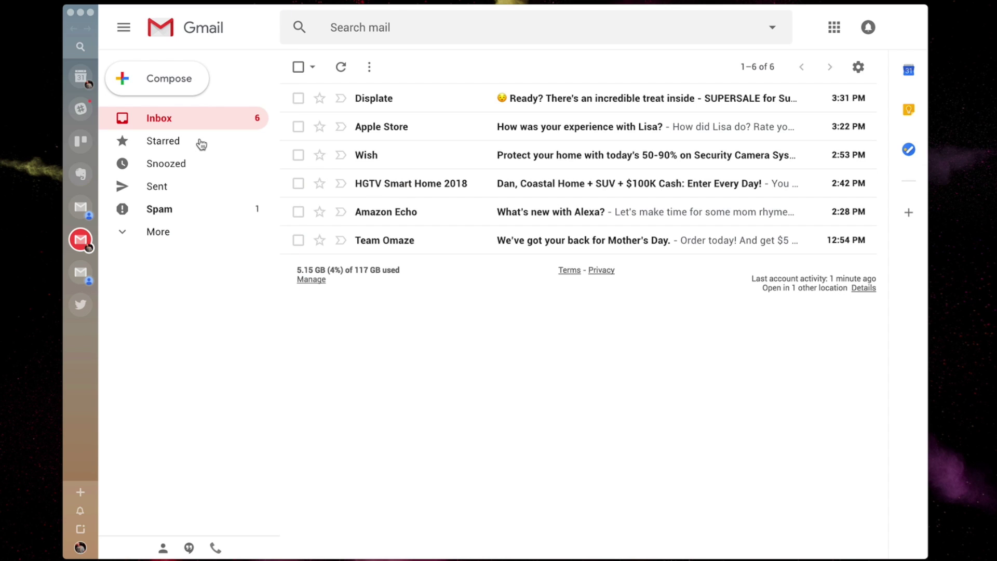
Switch to Evernote and back to Gmail with Cmd+K, then search for 'slack'.
{"action": "key", "text": "super+k"}
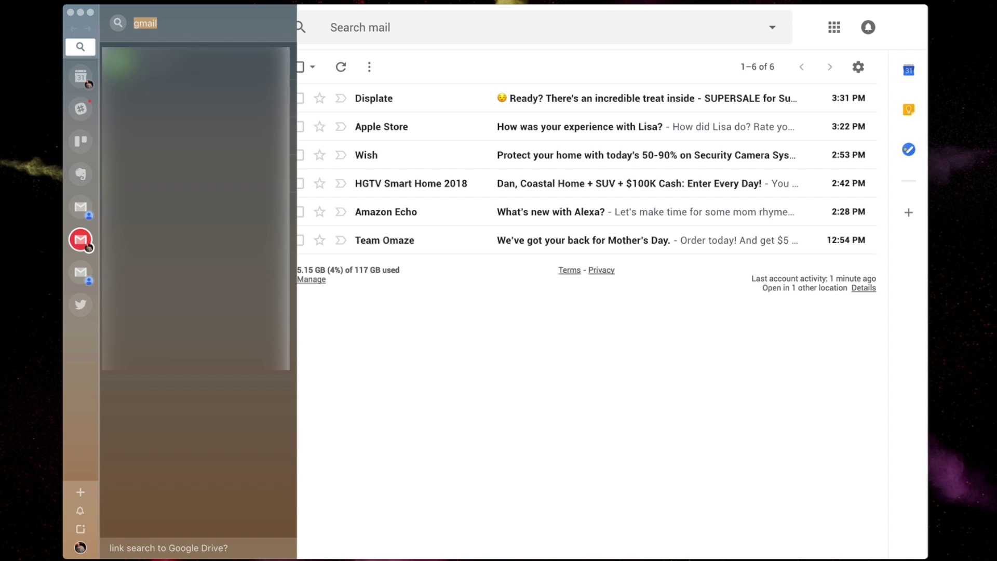
{"action": "type", "text": "ever"}
{"action": "key", "text": "Return"}
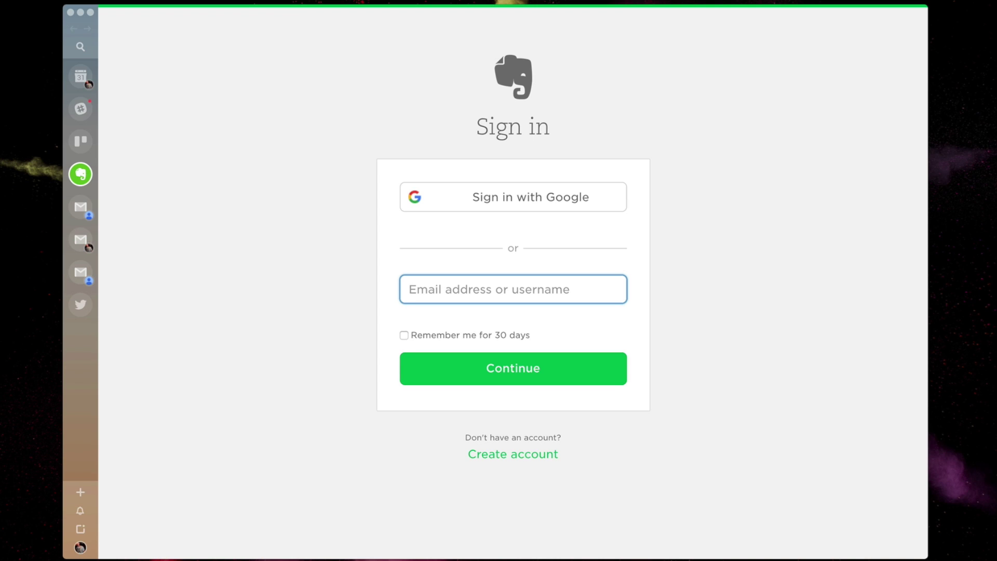
{"action": "key", "text": "super+k"}
{"action": "type", "text": "gmail"}
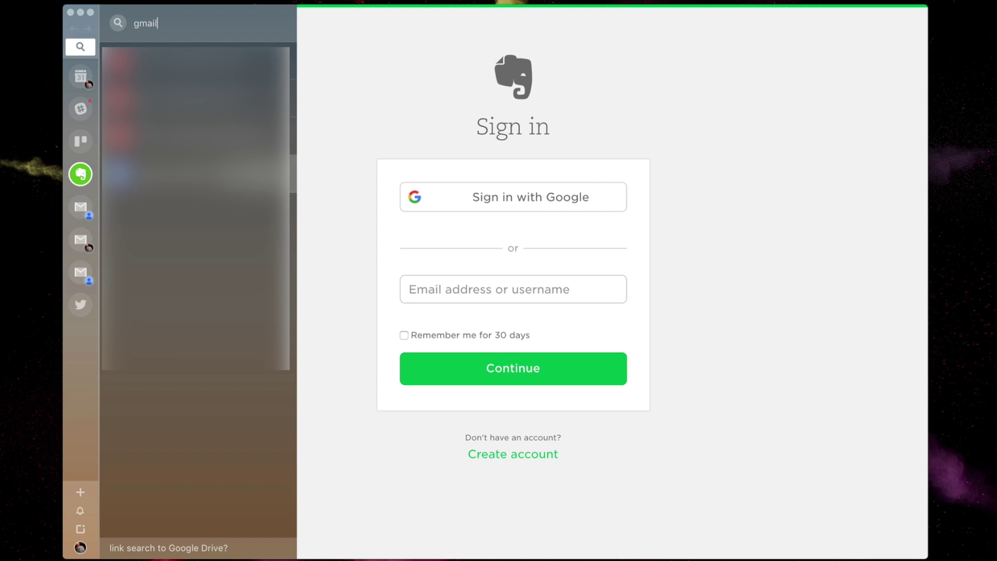
{"action": "key", "text": "Return"}
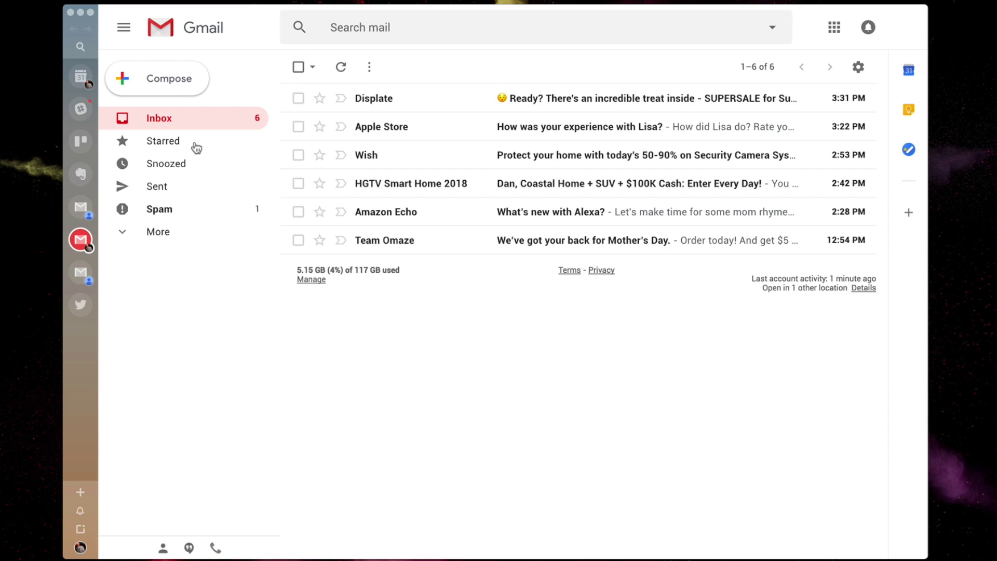
{"action": "key", "text": "super+k"}
{"action": "type", "text": "slack"}
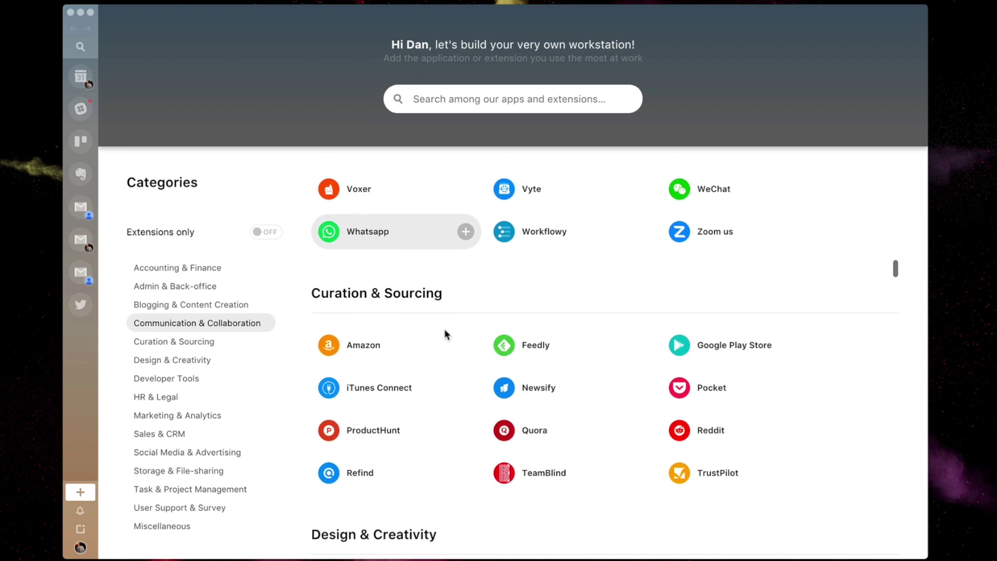
Show the catalogue's Social Media & Advertising category, listing Twitter, Tweetdeck and LinkedIn.
{"action": "scroll", "coordinate": [444, 333], "scroll_direction": "down", "scroll_amount": 3}
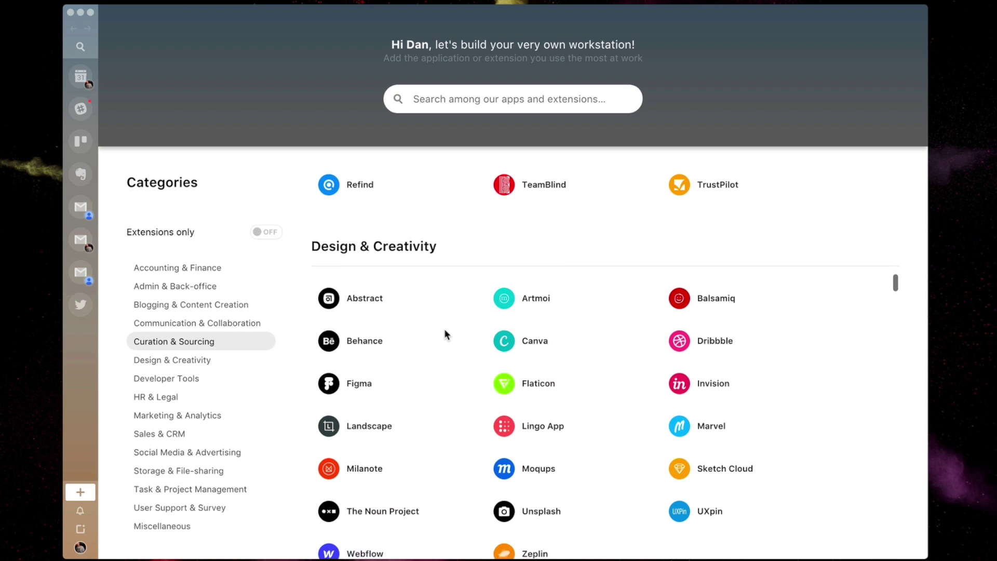
{"action": "scroll", "coordinate": [443, 328], "scroll_direction": "down", "scroll_amount": 8}
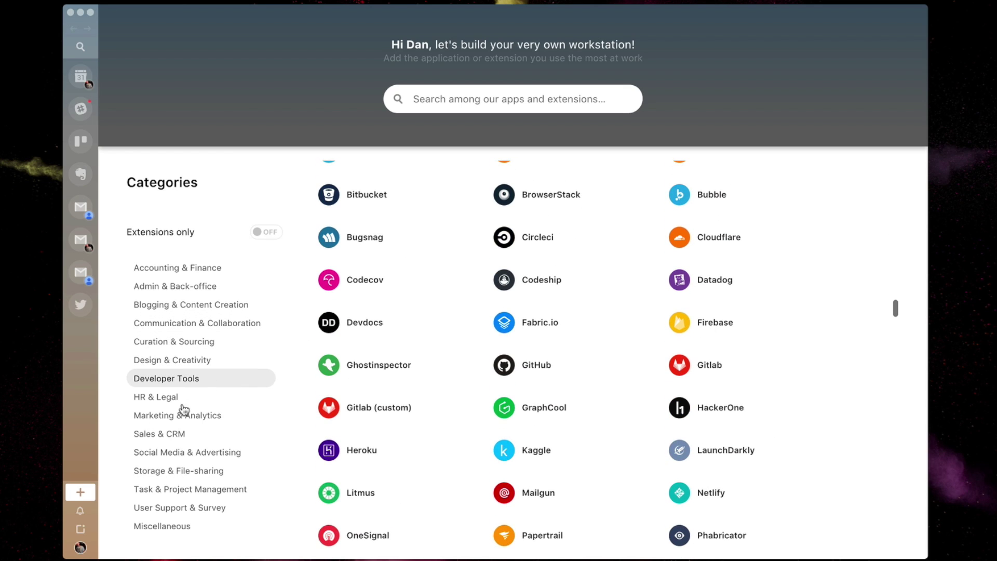
{"action": "left_click", "coordinate": [170, 454]}
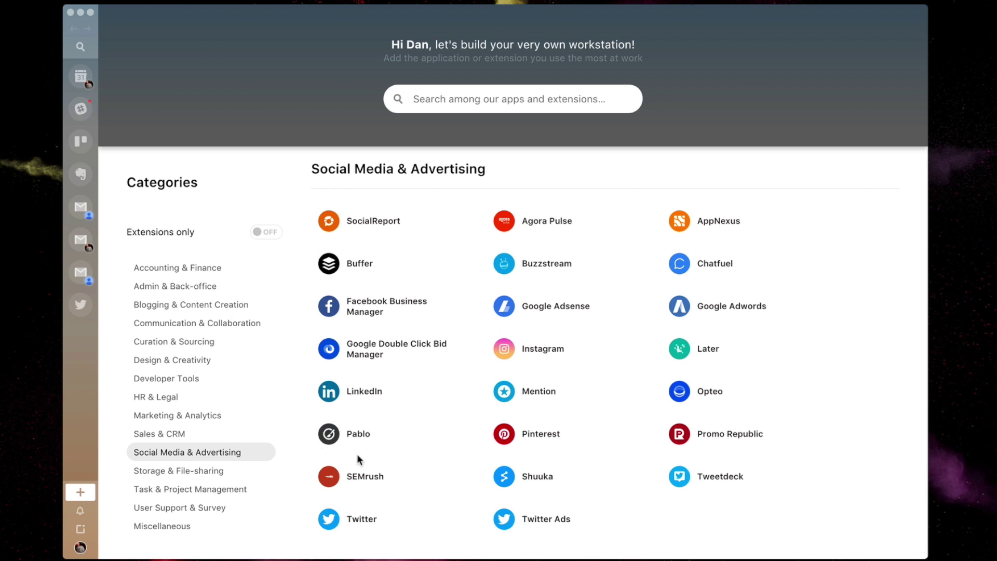
{"action": "scroll", "coordinate": [389, 472], "scroll_direction": "down", "scroll_amount": 2}
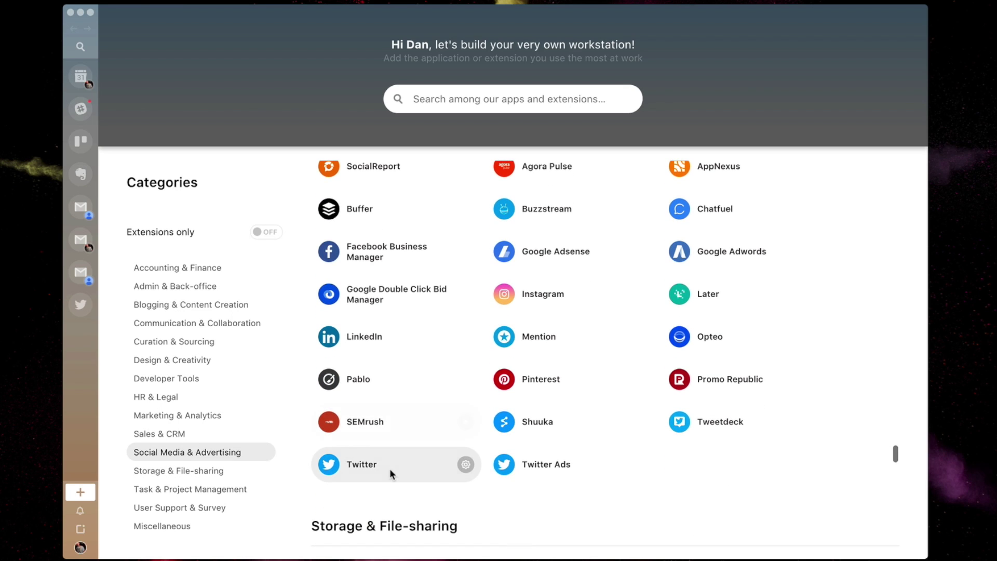